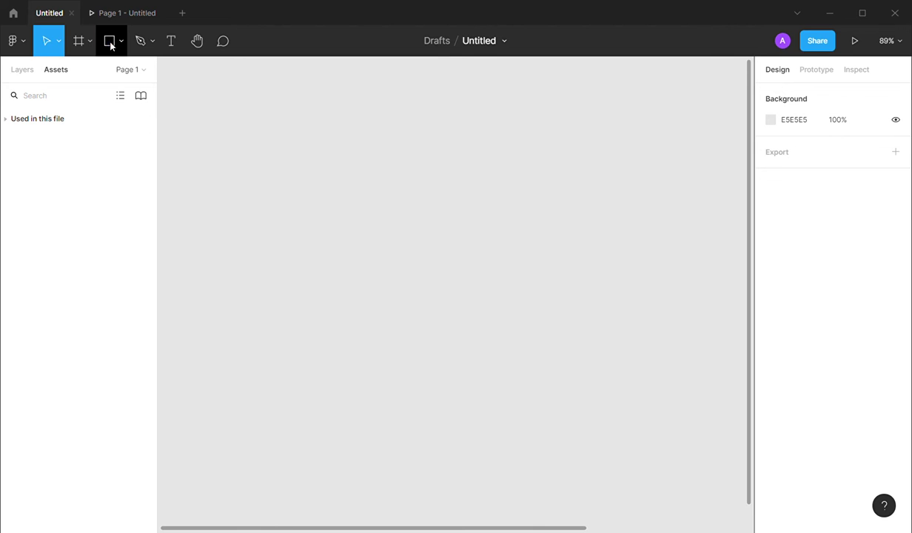
Step: Draw a 100 × 45 rectangle on the empty canvas and set its corner radius to 10
left_click(358, 216)
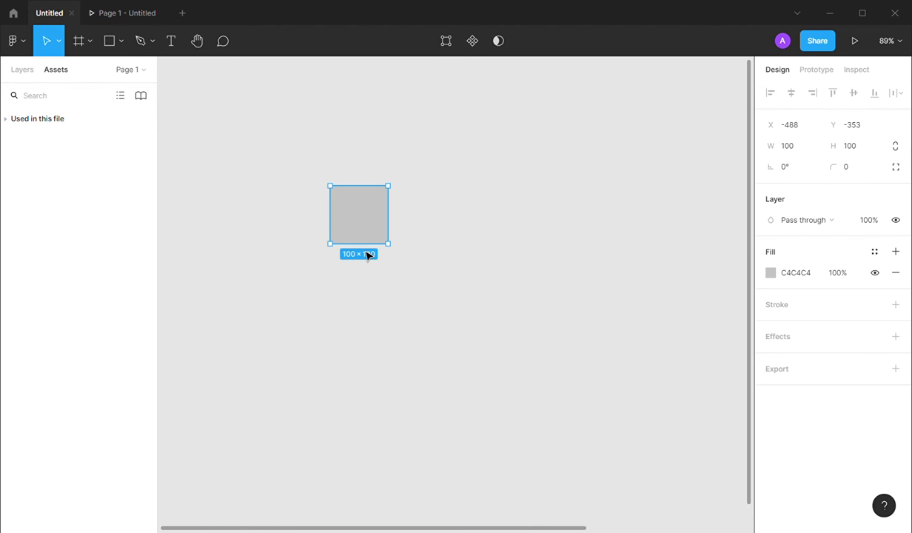
left_click_drag(371, 252, 376, 223)
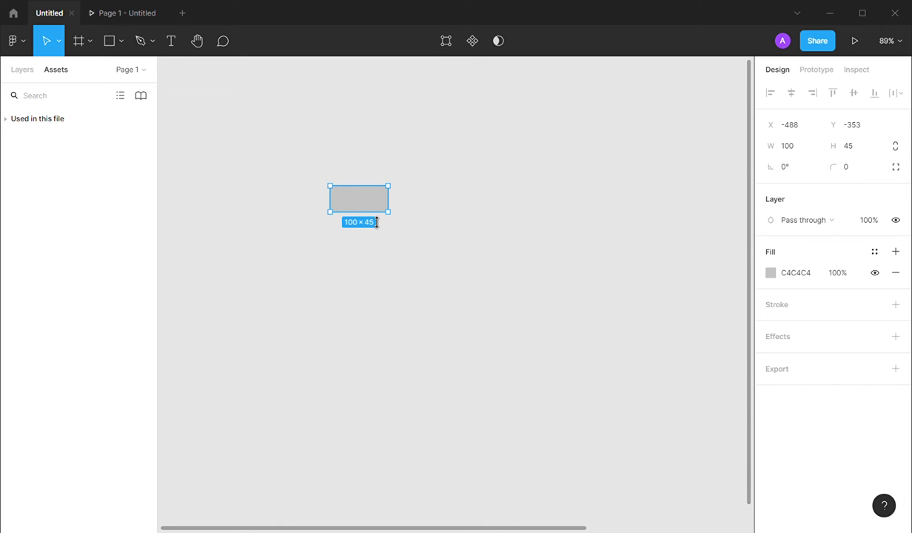
left_click(860, 169)
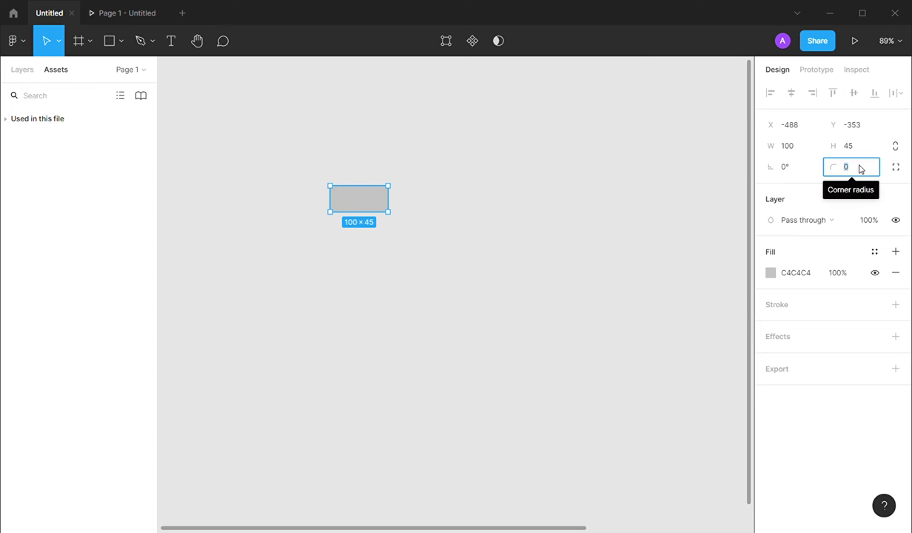
type("4")
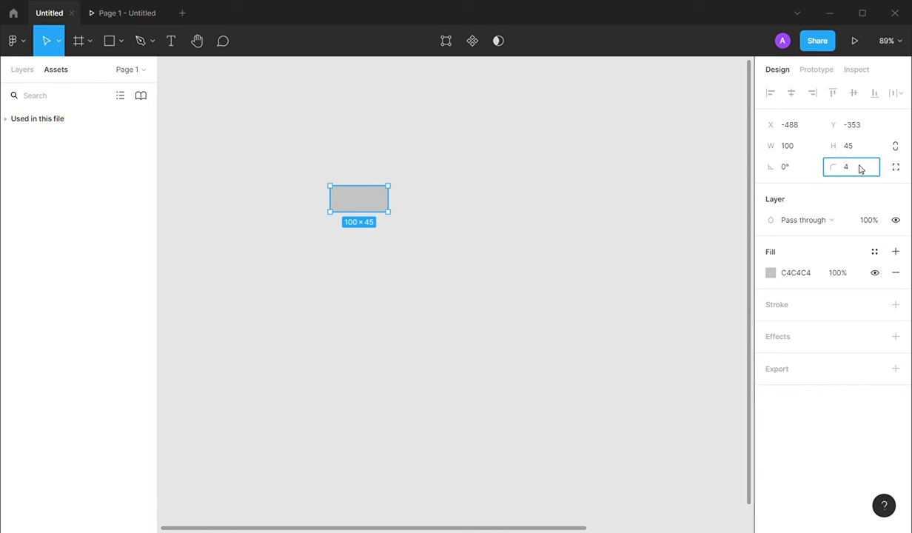
key("Return")
scroll(315, 176, "up", 5)
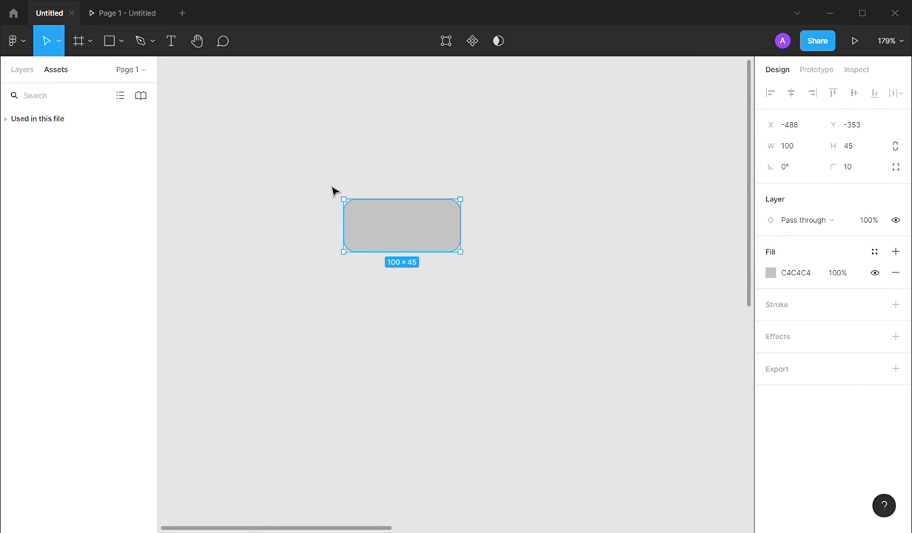
scroll(333, 191, "up", 1)
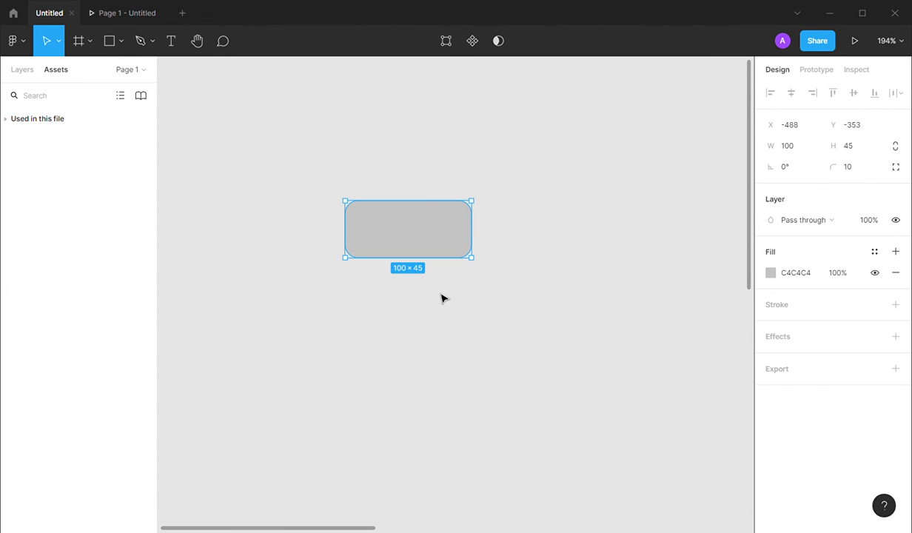
Step: Set the rectangle's fill to light gray D4D2D2 and add a black inside stroke 3 thick
left_click(770, 273)
left_click_drag(600, 246, 600, 234)
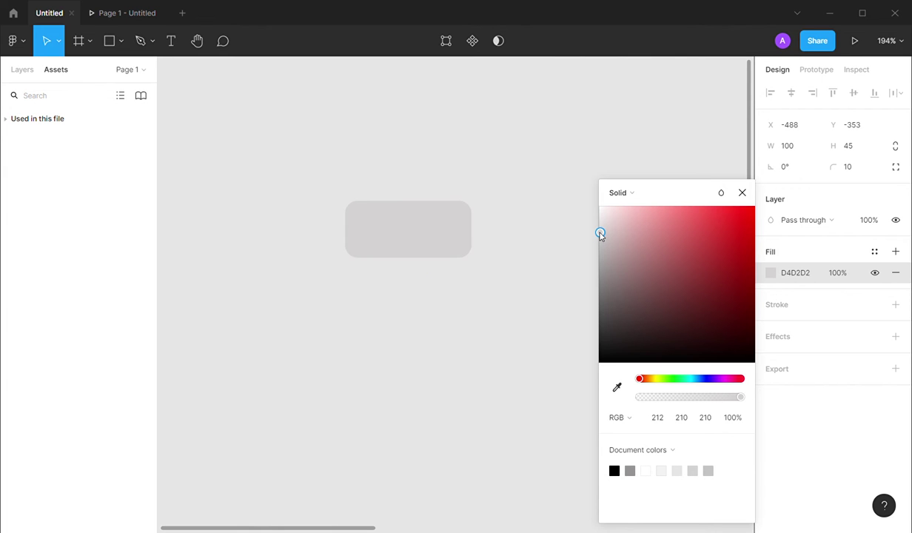
left_click(896, 304)
left_click_drag(781, 354, 779, 351)
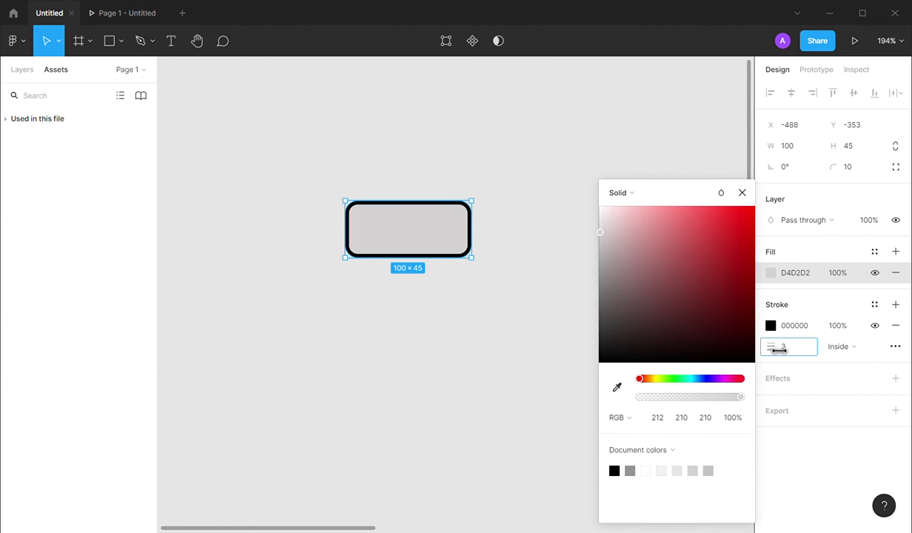
left_click(489, 308)
Step: Turn the rounded rectangle into a component and rename it "Check / Uncheck"
left_click(403, 254)
left_click(472, 42)
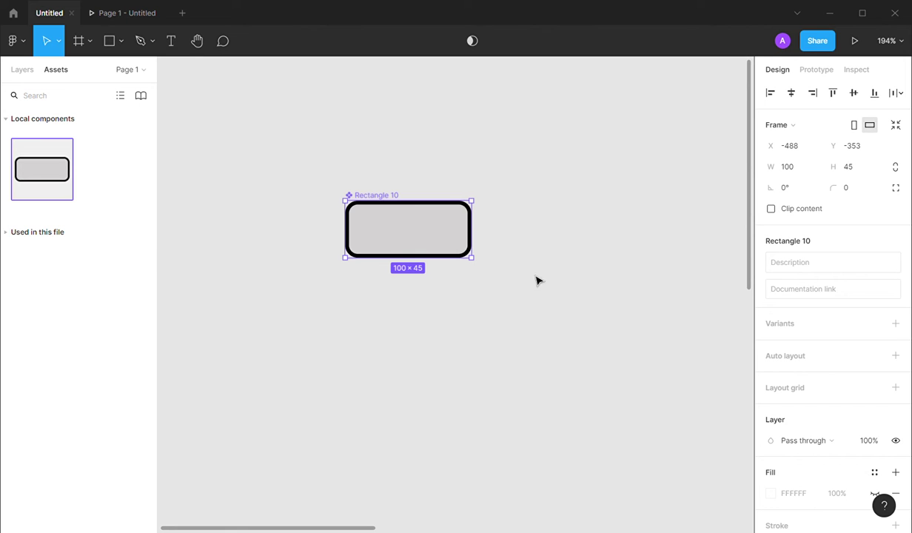
left_click(23, 70)
double_click(57, 95)
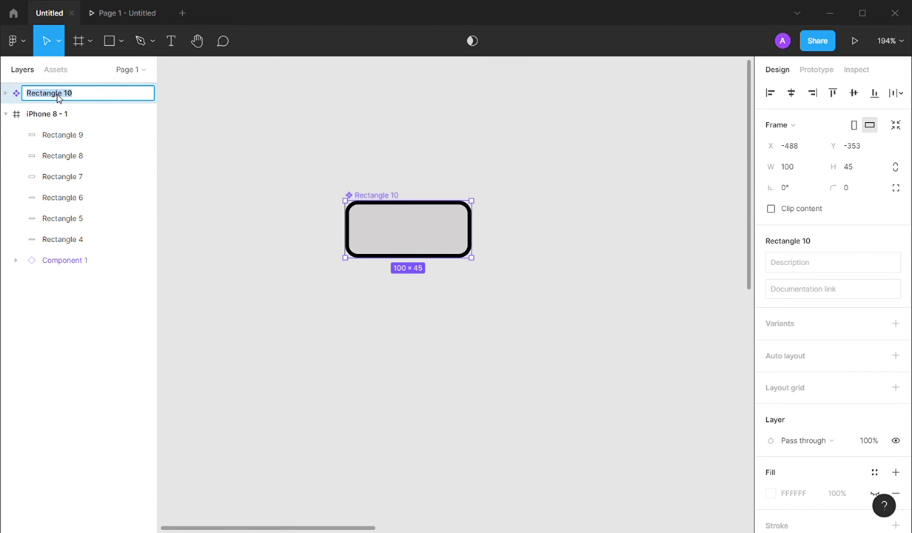
type("Check / Uncheck")
key("Return")
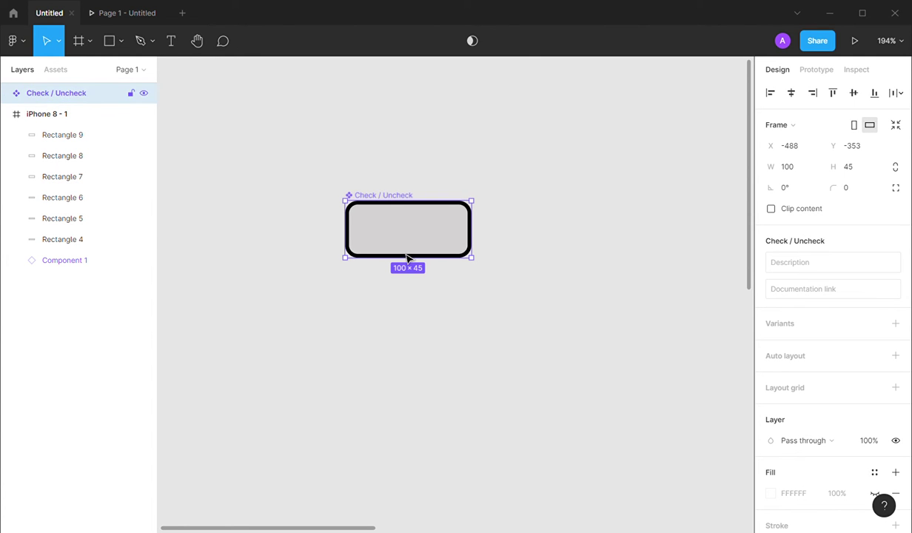
Step: Add a second variant to the component and set its Property 1 value to "Check"
left_click(896, 325)
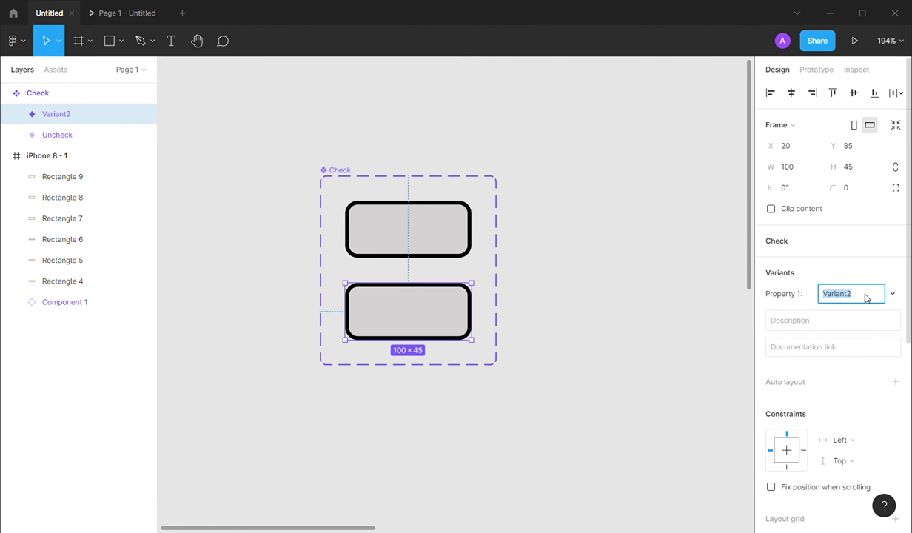
type("Check")
key("Return")
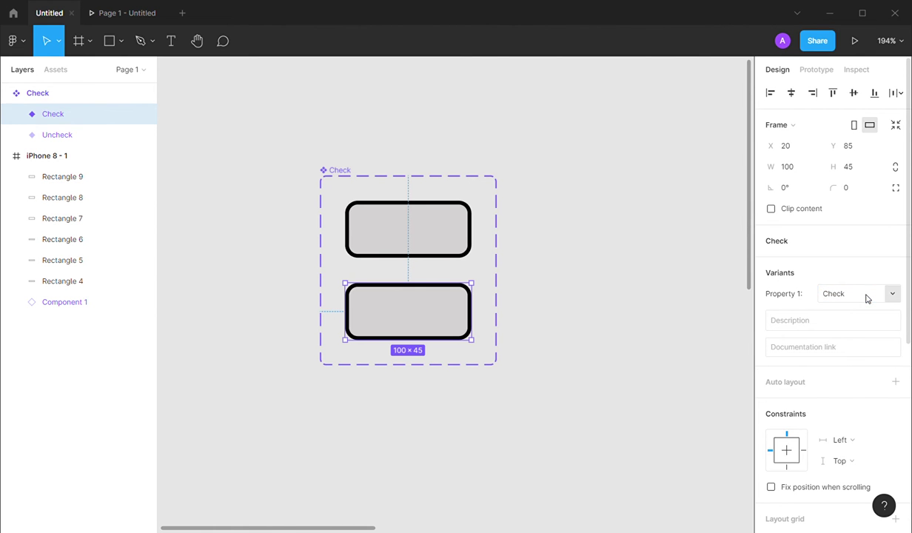
left_click(603, 300)
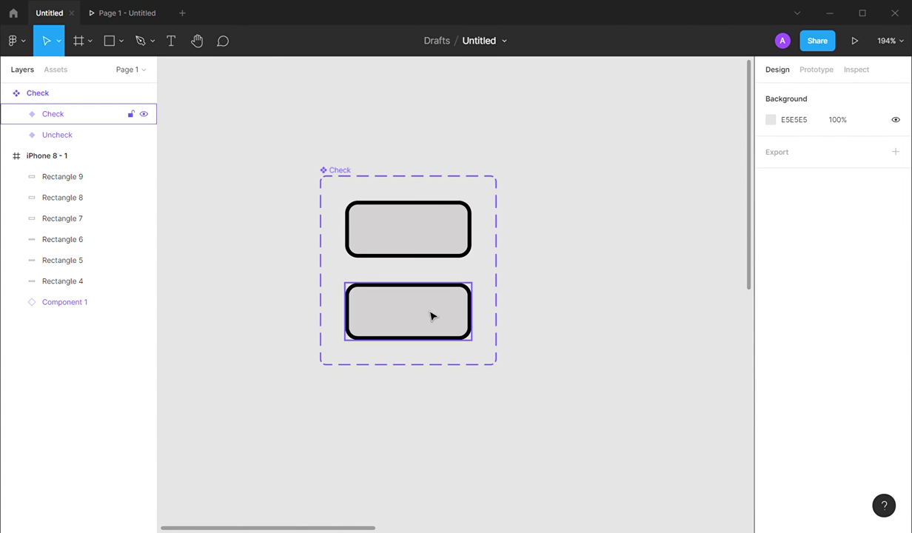
Step: Draw a knob rectangle of about 33 × 27 inside the Check variant and set its corner radius to 15
left_click(412, 328)
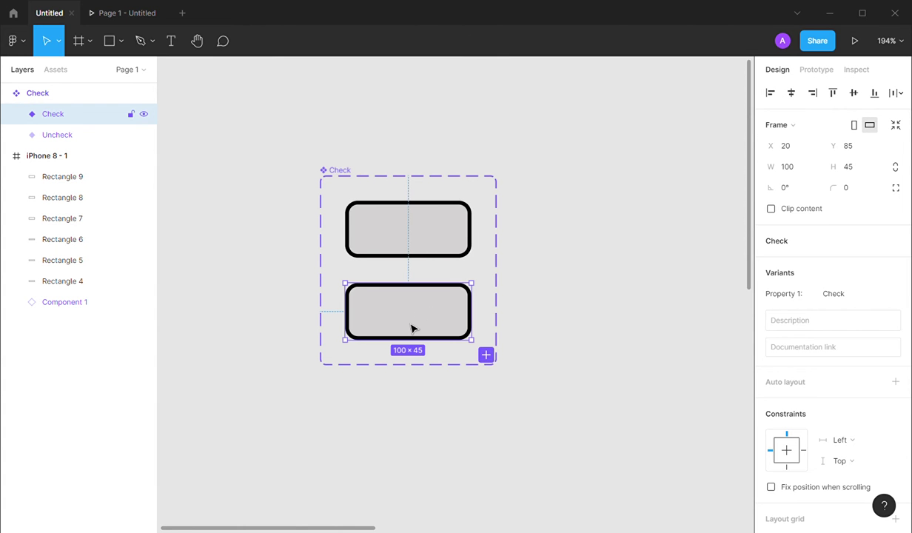
left_click(111, 44)
mouse_move(353, 289)
left_mouse_down()
mouse_move(380, 330)
mouse_move(428, 334)
mouse_move(401, 320)
mouse_move(418, 315)
mouse_move(384, 319)
left_mouse_up()
left_click(861, 170)
key("Return")
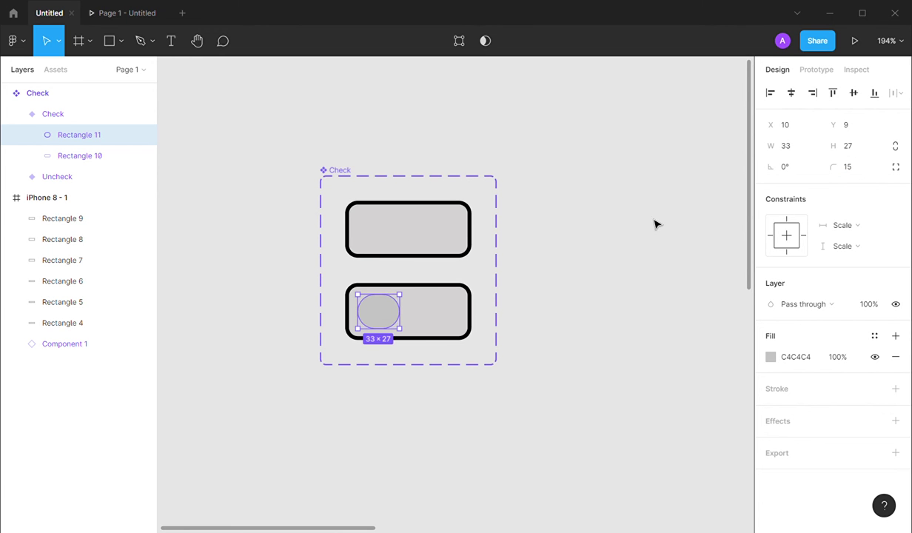
Step: Change the knob's fill in the Check variant to green 60D34D
left_click(771, 357)
left_click_drag(645, 380, 671, 384)
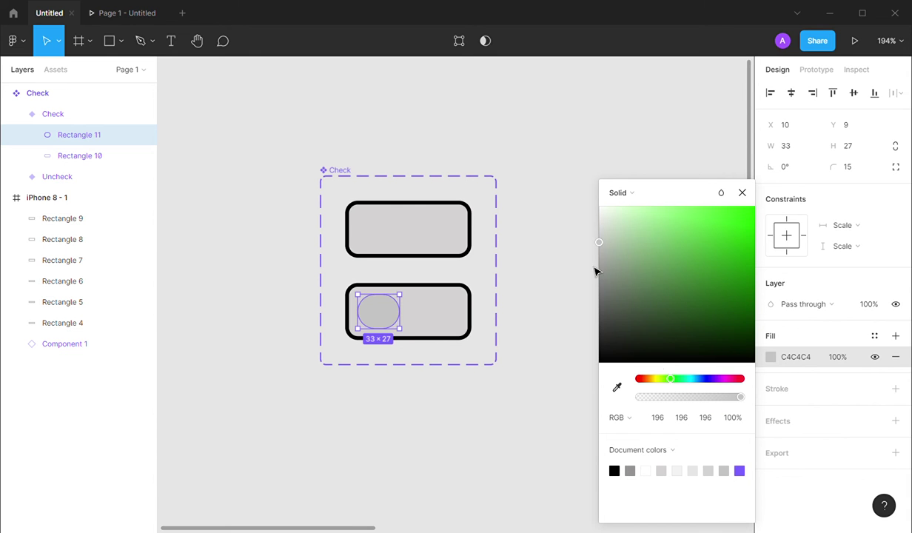
left_click_drag(602, 244, 697, 234)
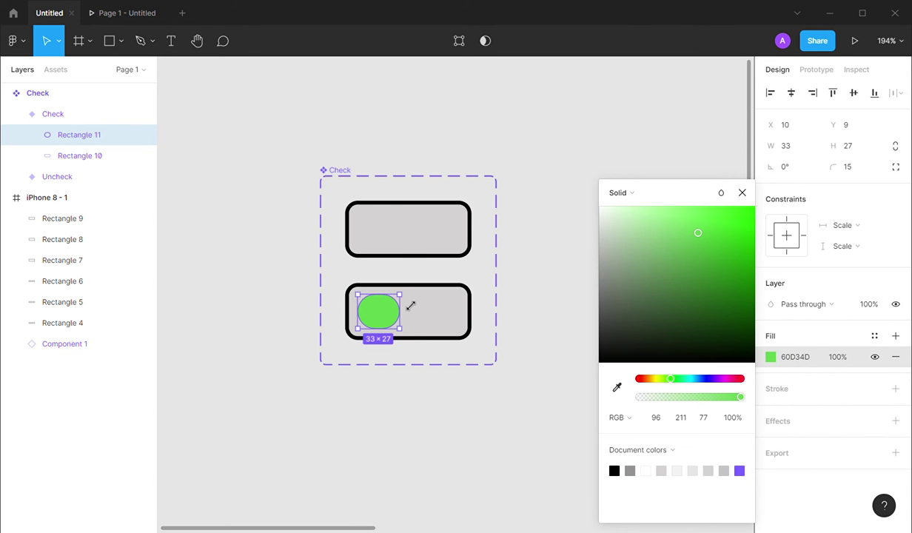
Step: Enlarge the green knob to about 40 × 33 and move it to the right end of the Check variant, at X 53, Y 6
left_click_drag(411, 305, 386, 318)
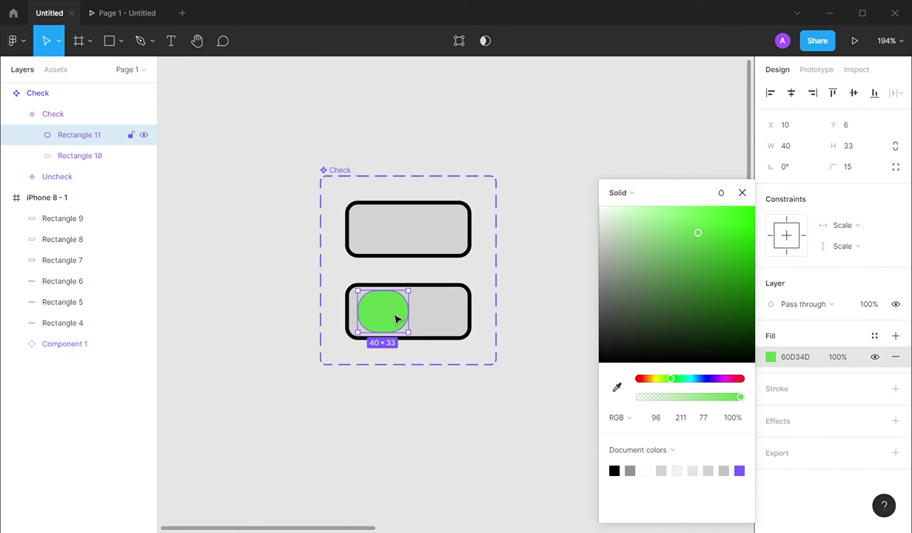
left_click_drag(386, 318, 442, 320)
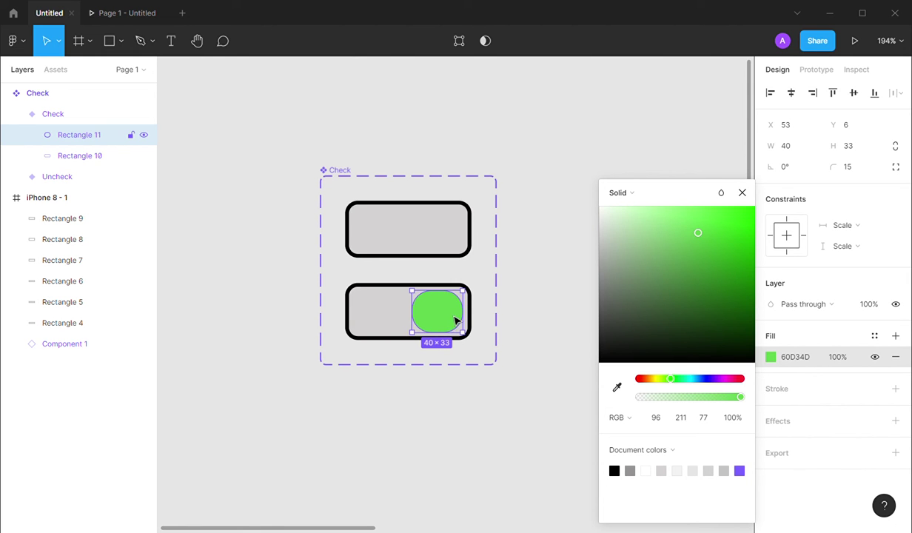
left_click(743, 194)
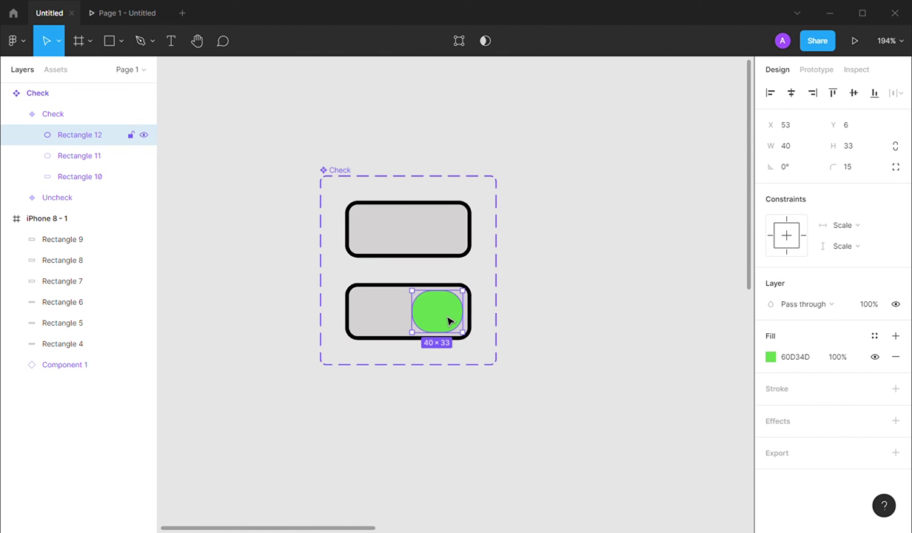
Step: Duplicate the green knob into the left end of the Uncheck variant at X 6, Y 6 and set its fill to FFFFFF
key("ctrl+d")
left_click_drag(445, 305, 389, 240)
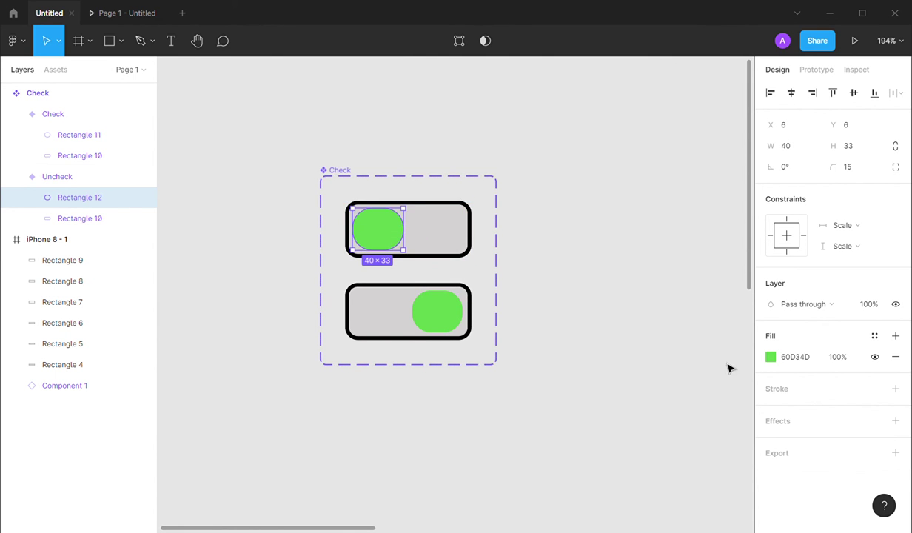
left_click(771, 358)
left_click(804, 362)
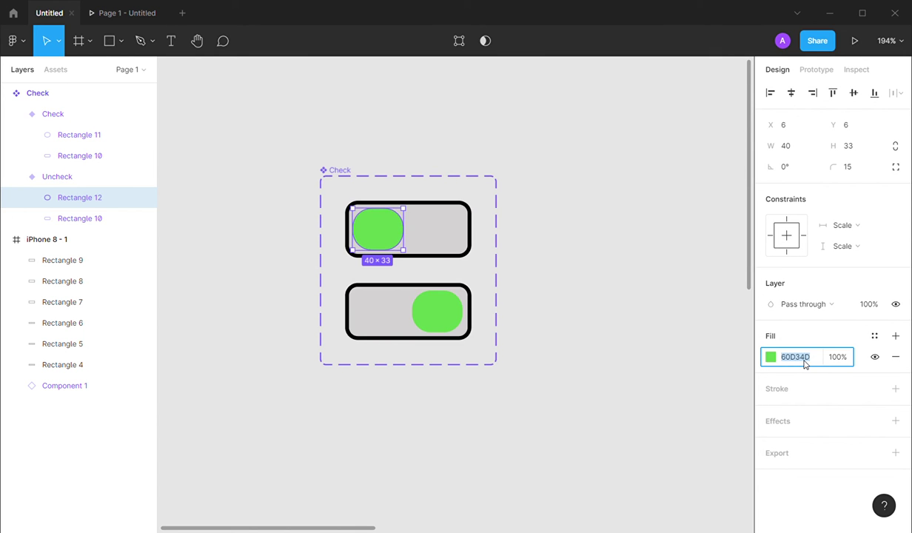
type("ffffff")
key("Return")
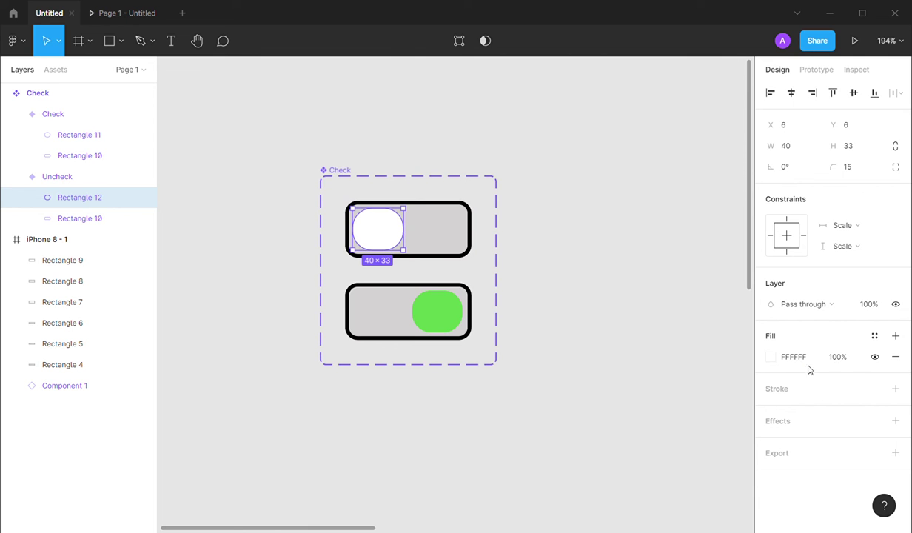
left_click(414, 432)
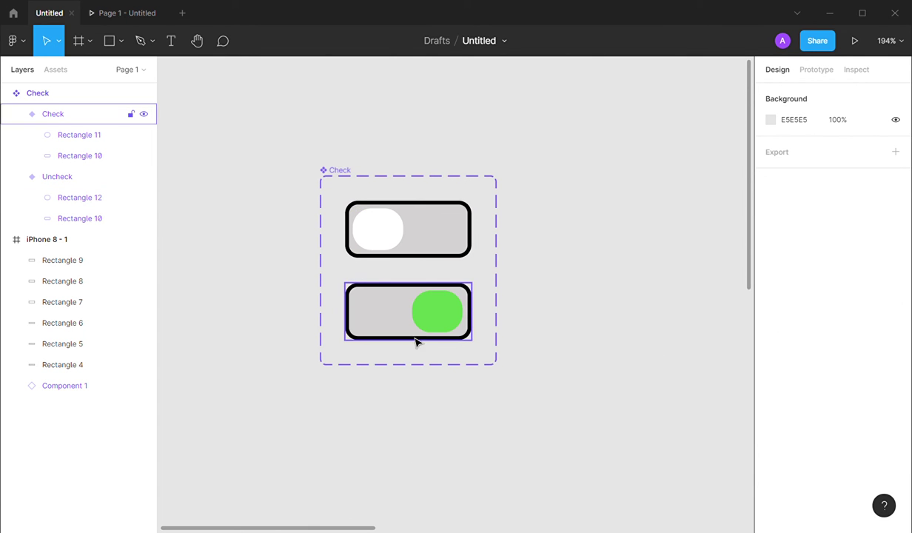
Step: Collapse the component's layers and place an instance of the Check component on the canvas left of the variant set
left_click(12, 117)
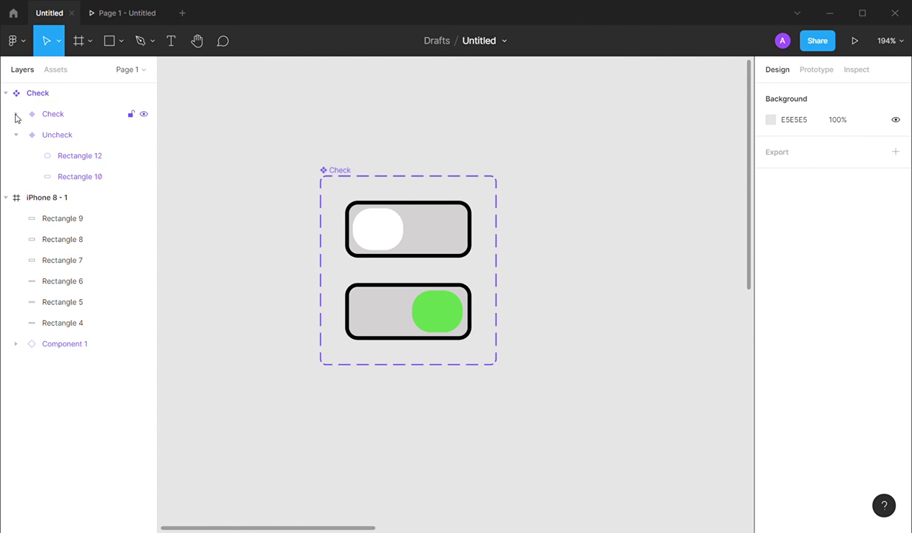
left_click(8, 94)
left_click(56, 70)
left_click_drag(34, 152, 260, 210)
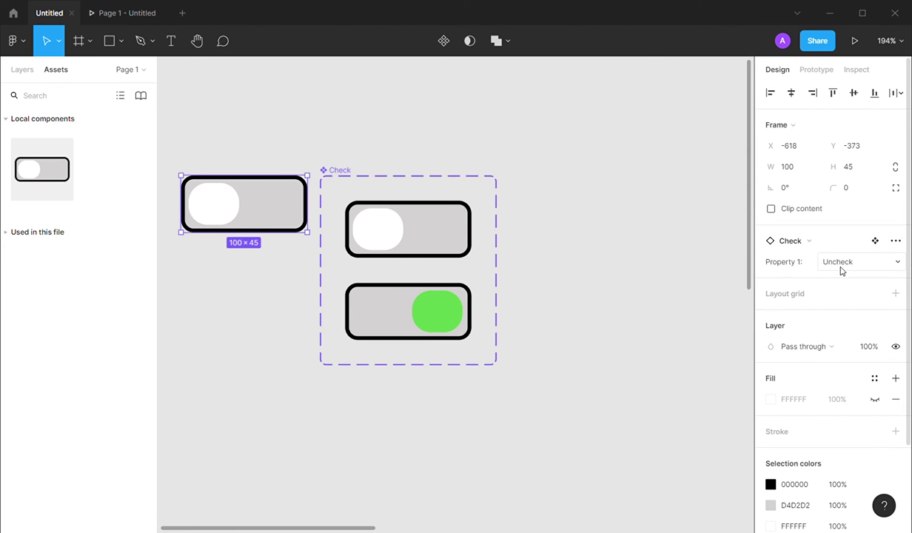
Step: Test the instance's Property 1 by switching it to Check, back to Uncheck, and finally to Check
left_click(896, 264)
left_click(880, 279)
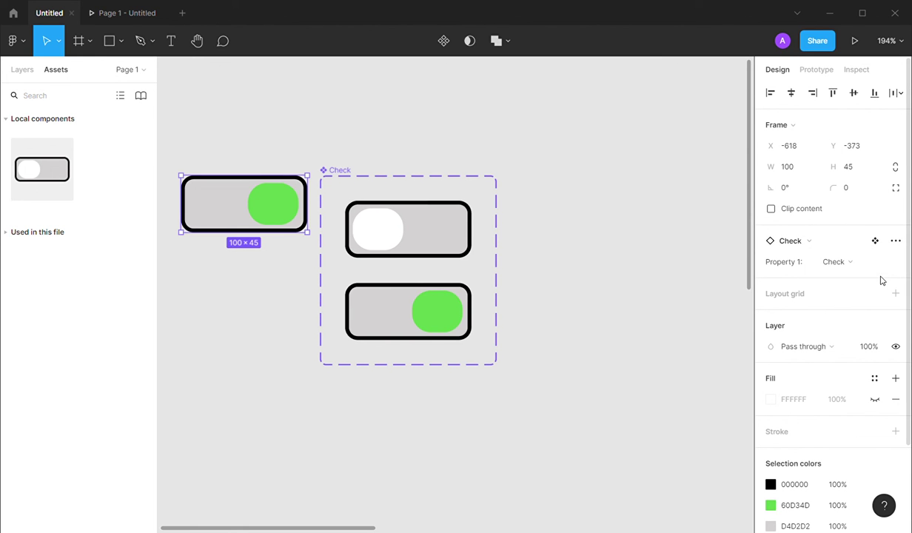
left_click(898, 263)
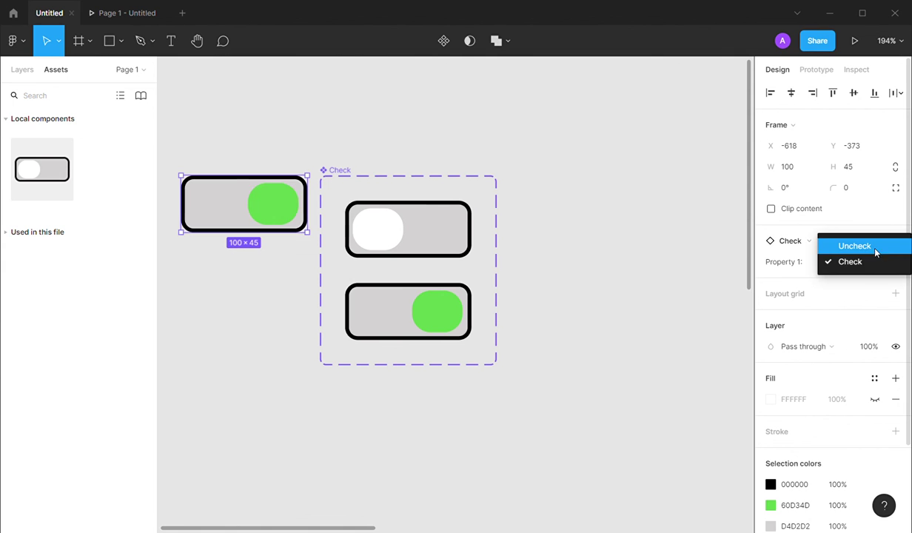
left_click(878, 248)
left_click(896, 265)
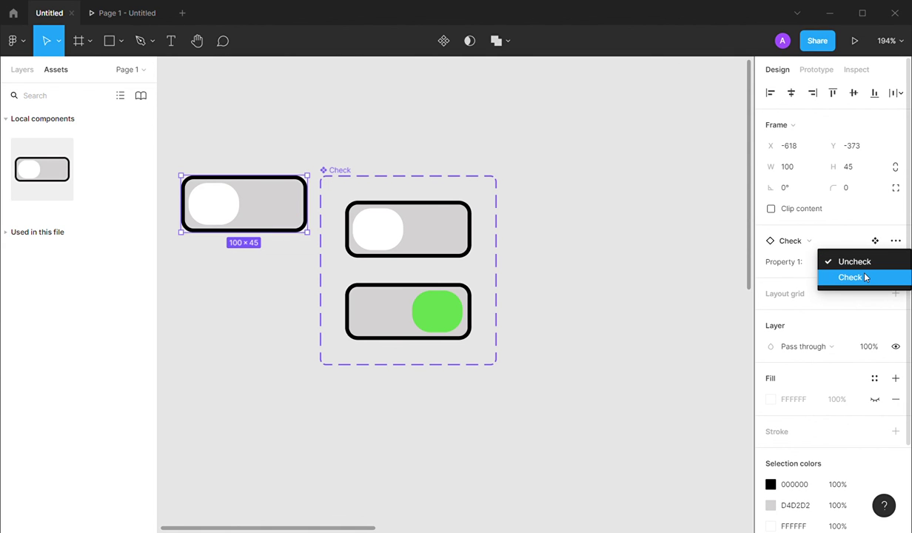
left_click(865, 276)
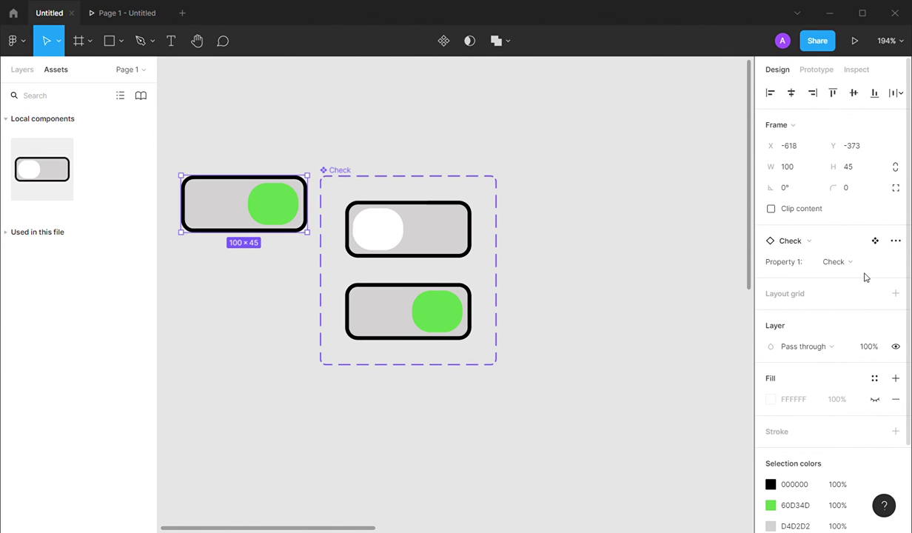
left_click(578, 321)
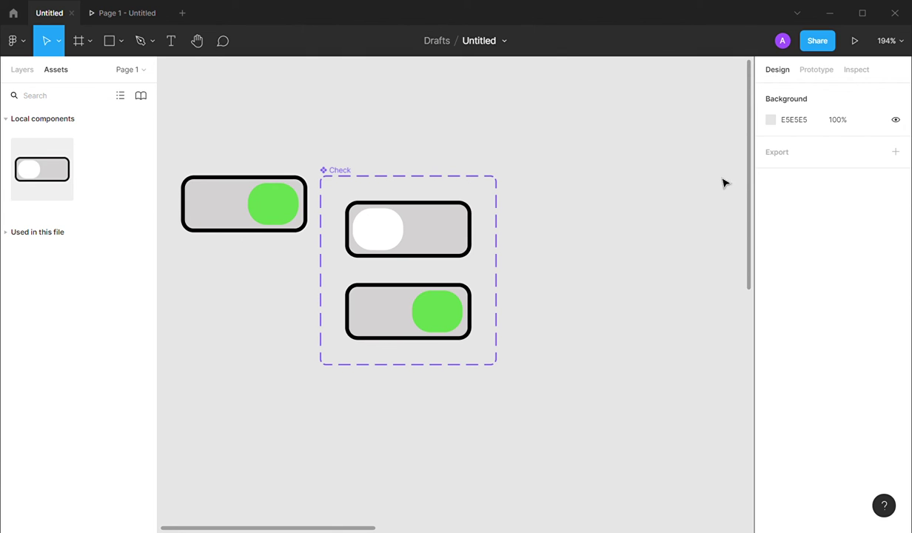
Step: Add an On tap prototype interaction from the white knob in the Uncheck variant that changes to the Check variant
left_click(813, 75)
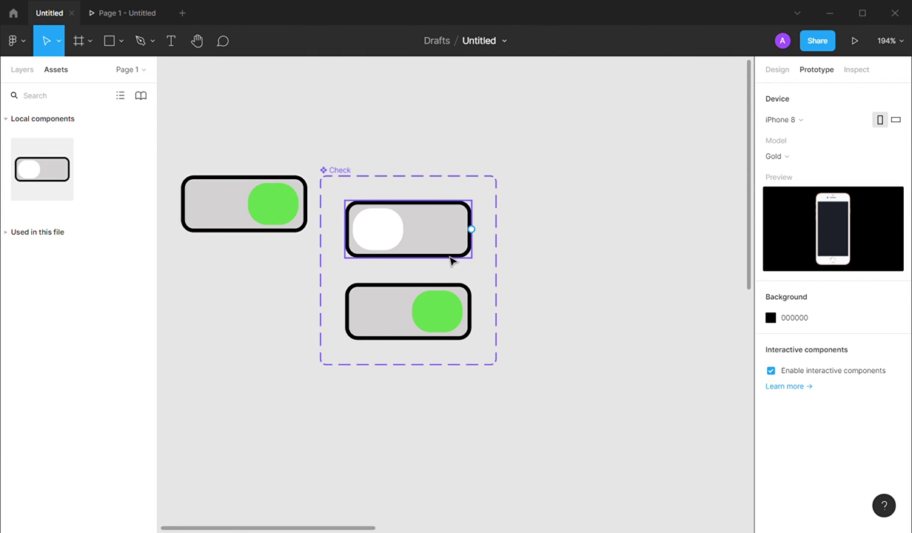
double_click(381, 230)
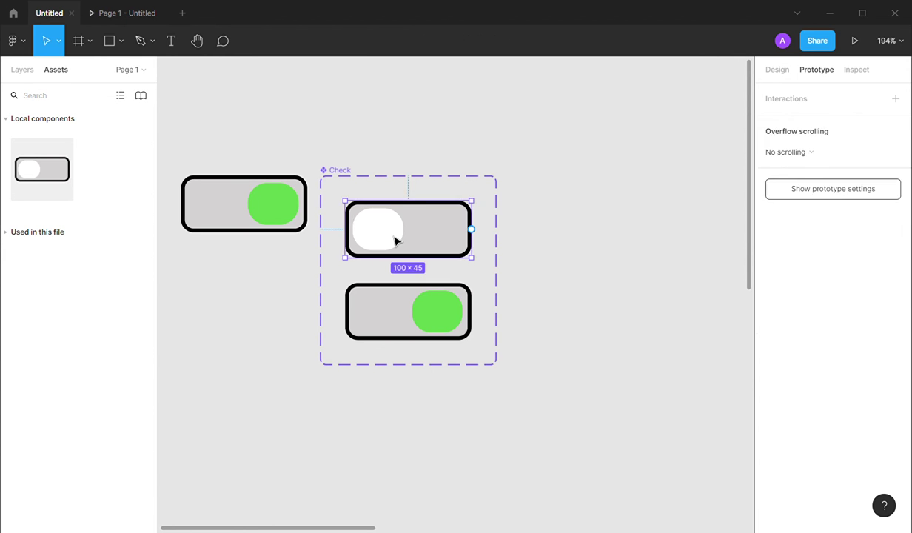
left_click_drag(403, 229, 439, 296)
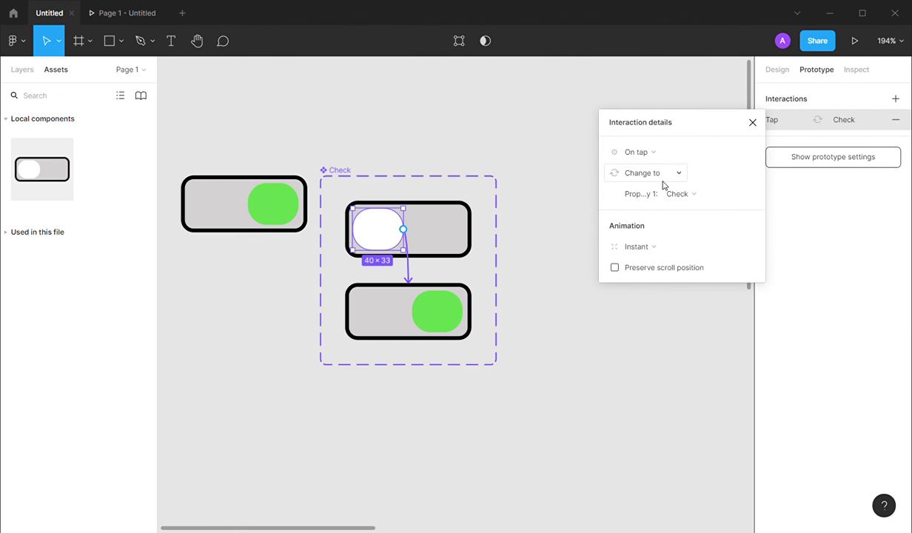
Step: Add an On tap prototype interaction from the green knob in the Check variant that changes to the Uncheck variant
left_click(726, 203)
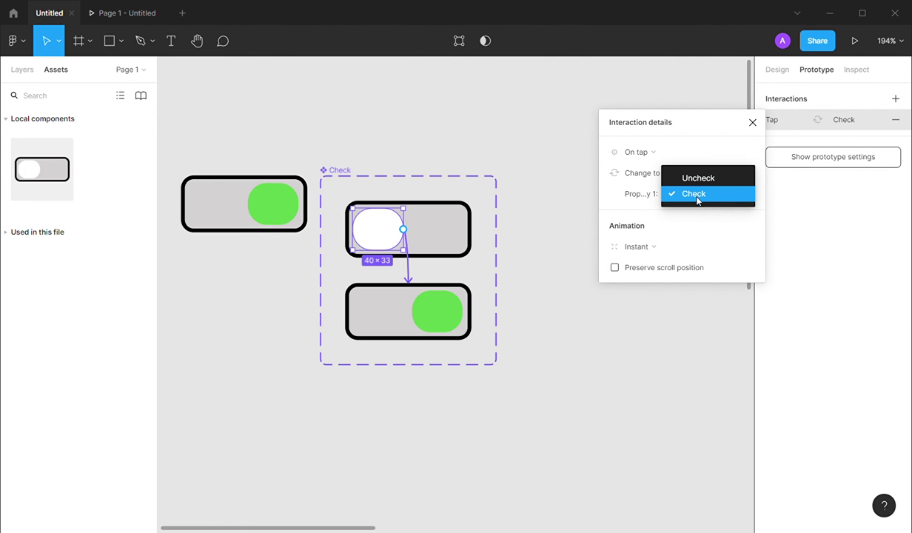
left_click(569, 278)
left_click(443, 314)
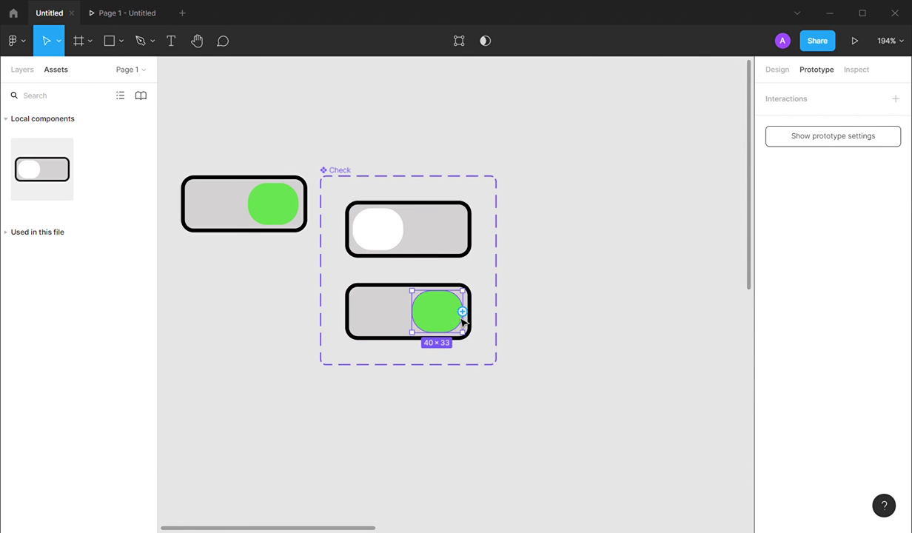
left_click_drag(465, 305, 409, 257)
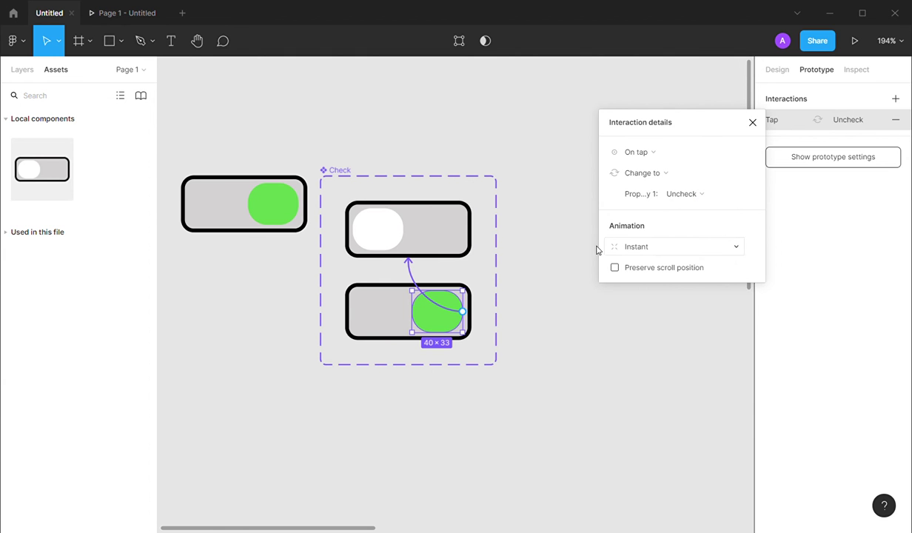
left_click(559, 280)
Step: Place a copy of the Uncheck variant beside the first grey bar in the iPhone 8 - 1 frame
scroll(560, 281, "down", 3)
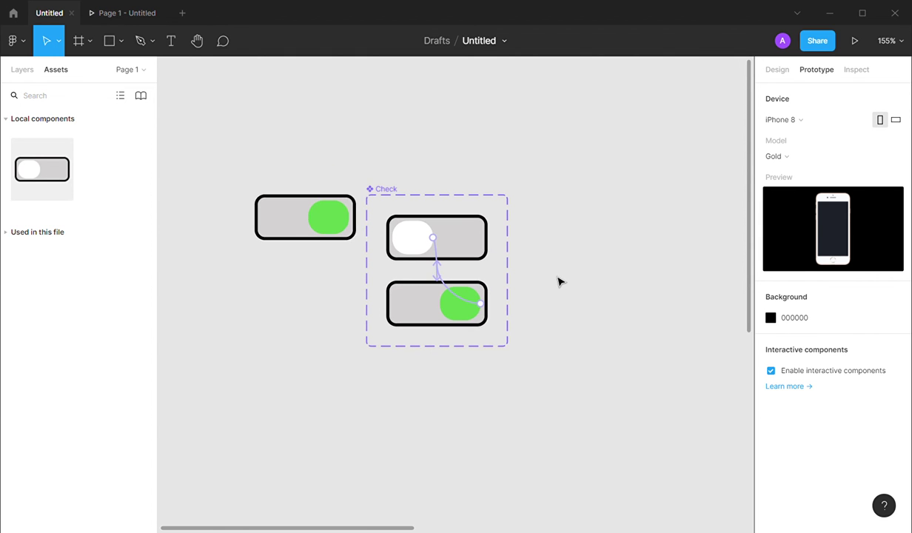
scroll(560, 282, "right", 3)
scroll(560, 281, "down", 5)
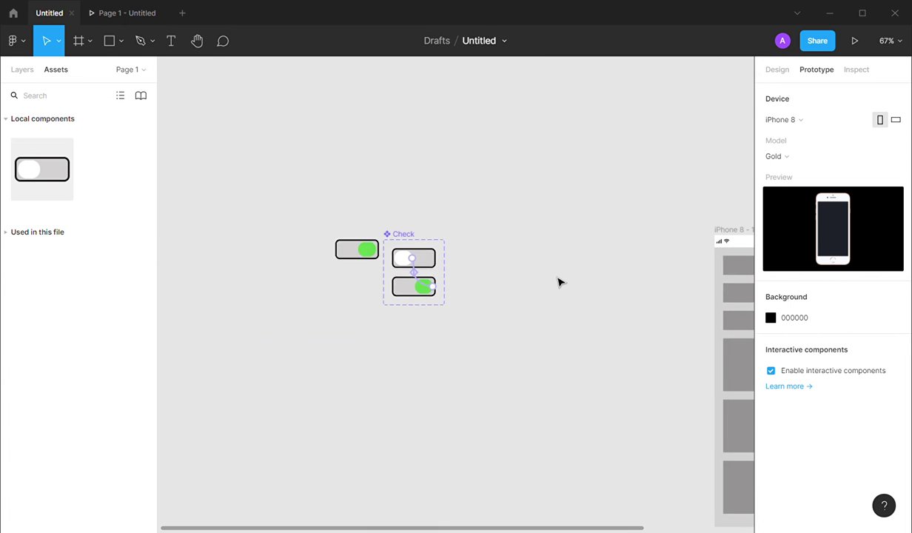
scroll(559, 281, "right", 3)
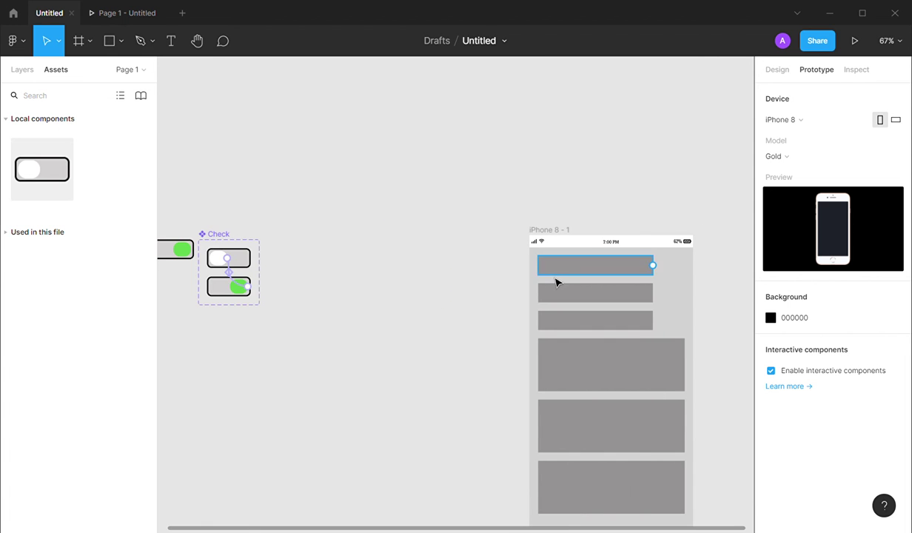
left_click(767, 70)
left_click(233, 267)
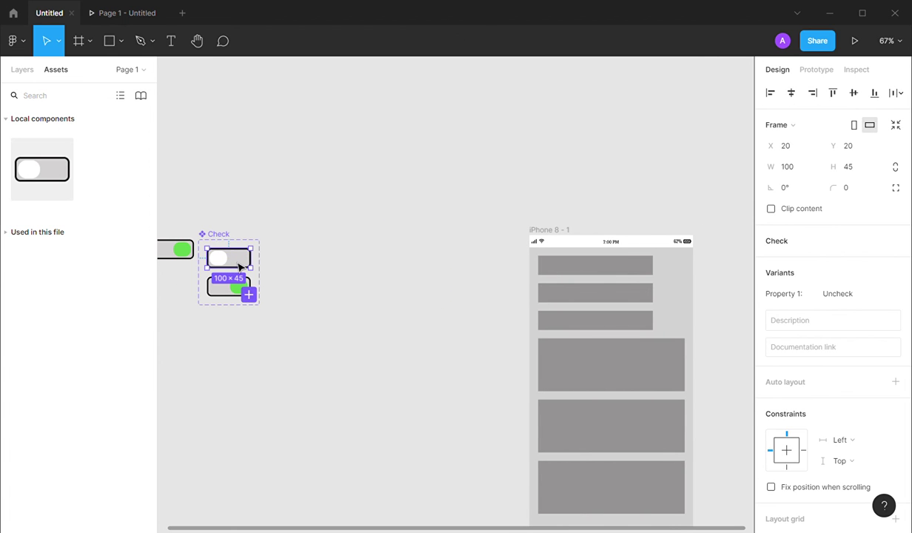
left_click_drag(240, 267, 675, 274)
scroll(666, 276, "right", 2)
scroll(666, 248, "up", 5)
scroll(665, 250, "up", 1)
Step: Narrow the three upper grey bars in the iPhone 8 - 1 frame together to a width of about 238
left_click(470, 269)
left_click(486, 320, "shift")
left_click(511, 399, "shift")
left_click_drag(561, 336, 533, 340)
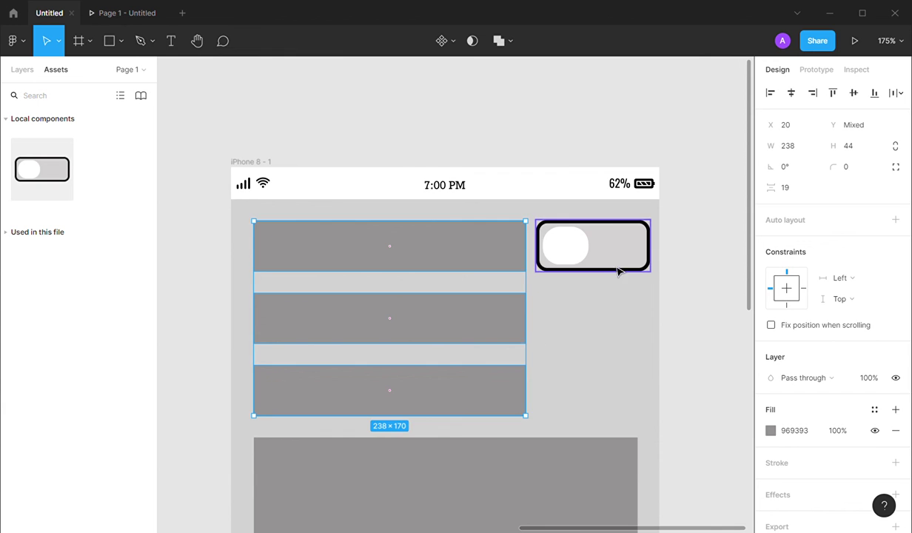
Step: Duplicate the toggle instance twice so that one lines up beside each of the second and third grey bars
left_click(598, 255)
key("ctrl+d")
left_click_drag(598, 255, 603, 326)
key("ctrl+d")
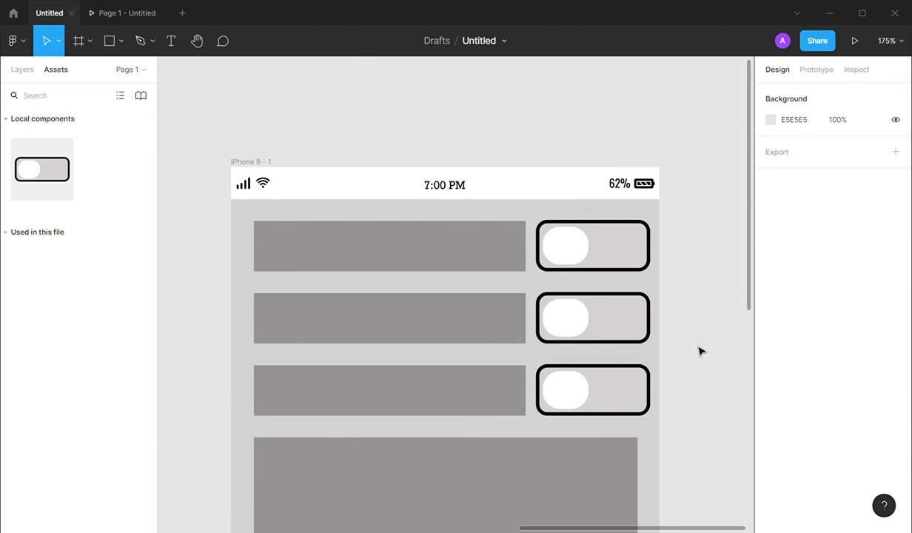
left_click(606, 334)
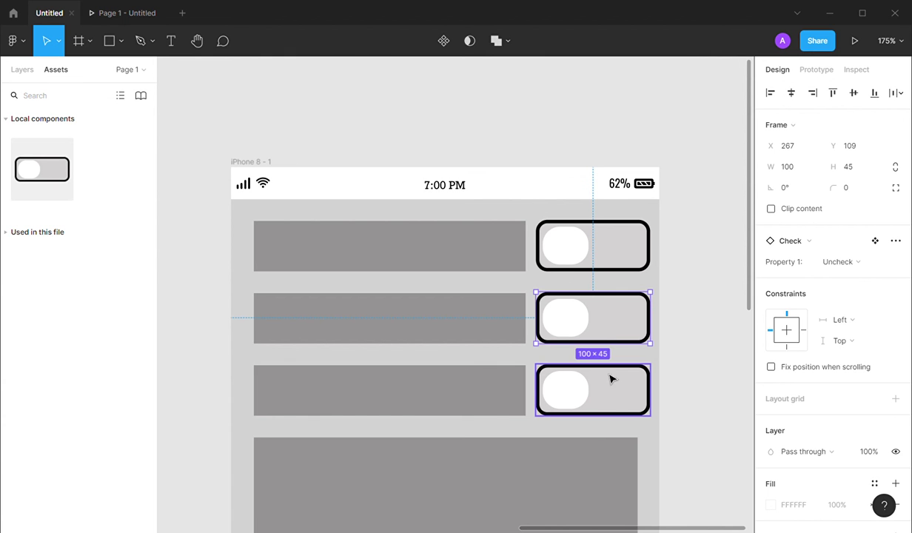
left_click(670, 246)
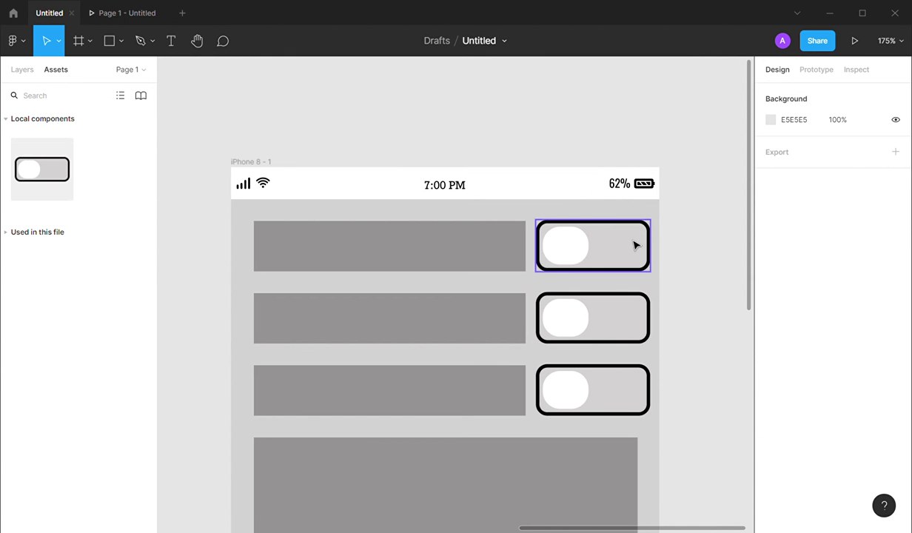
Step: Present the iPhone 8 - 1 frame as a prototype and test switching each of the three toggles on and off
left_click(245, 167)
left_click(854, 41)
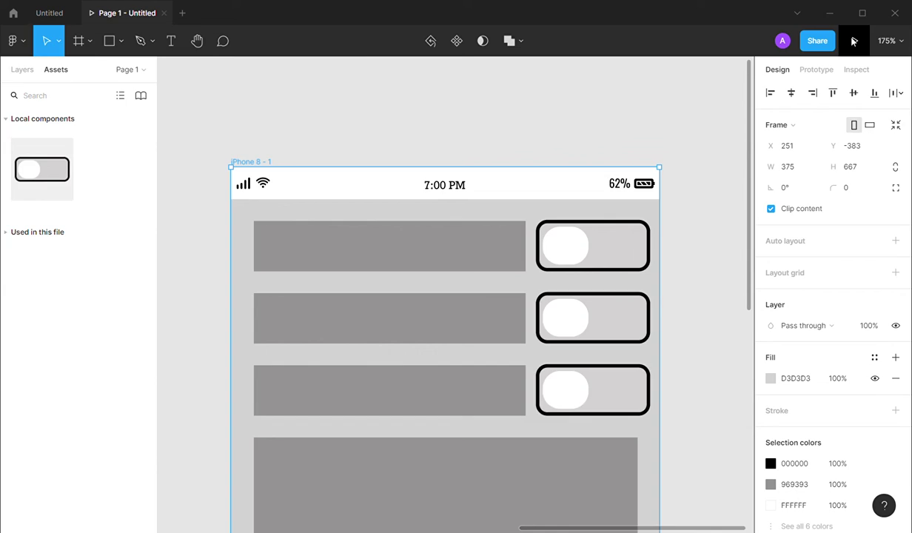
left_click(516, 150)
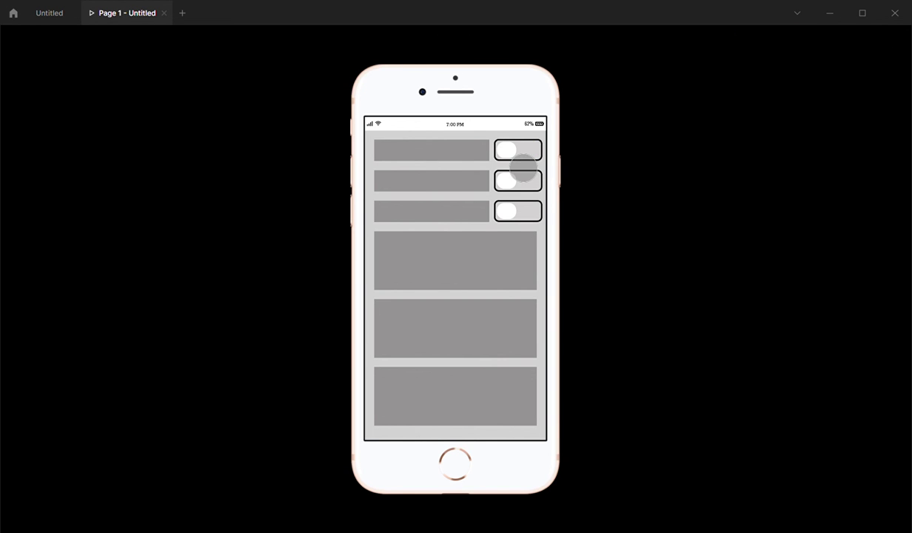
left_click(516, 150)
left_click(518, 181)
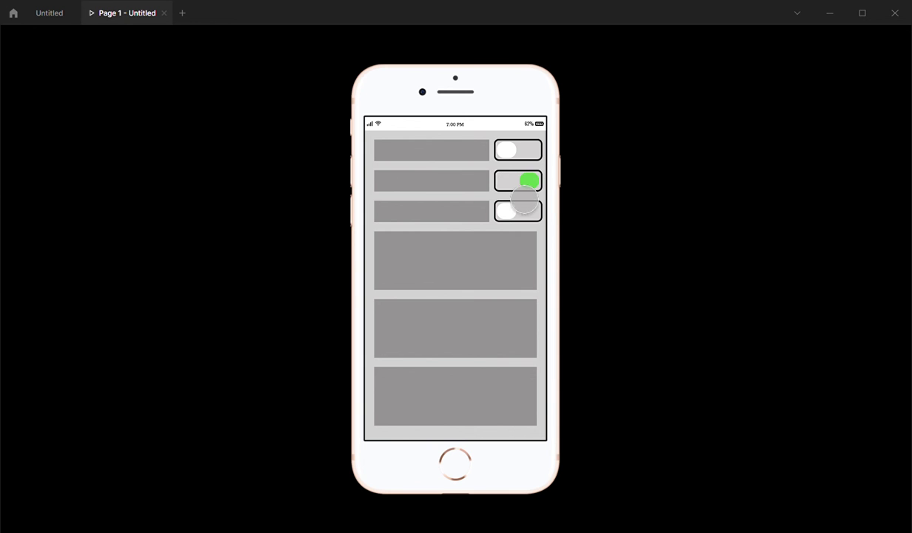
left_click(527, 187)
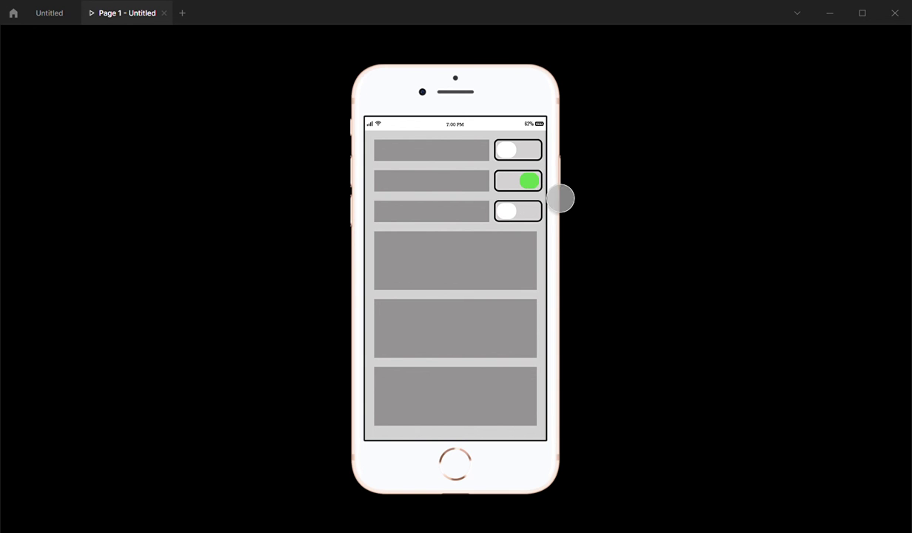
left_click(526, 216)
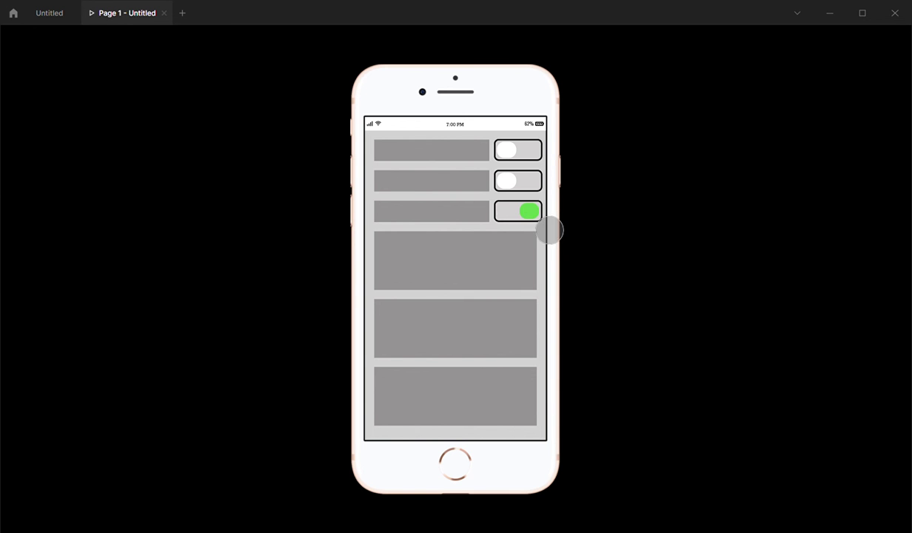
left_click(526, 226)
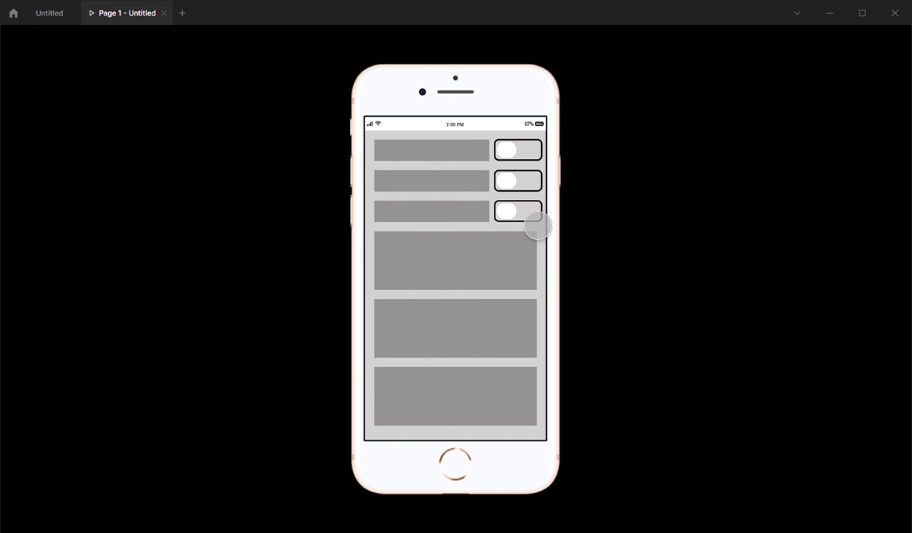
left_click(527, 157)
left_click(527, 190)
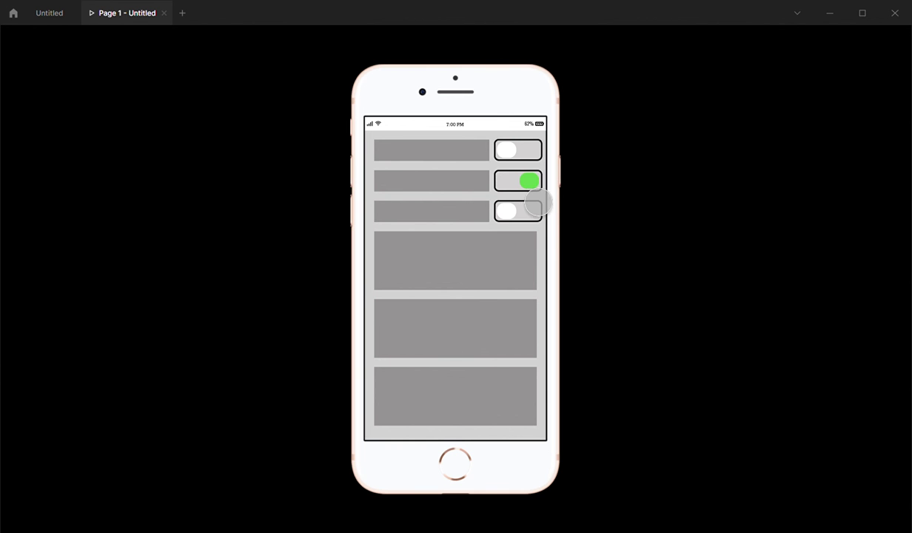
left_click(523, 218)
Step: Return to the design file and show the Check variant set together with the iPhone 8 - 1 frame
left_click(49, 13)
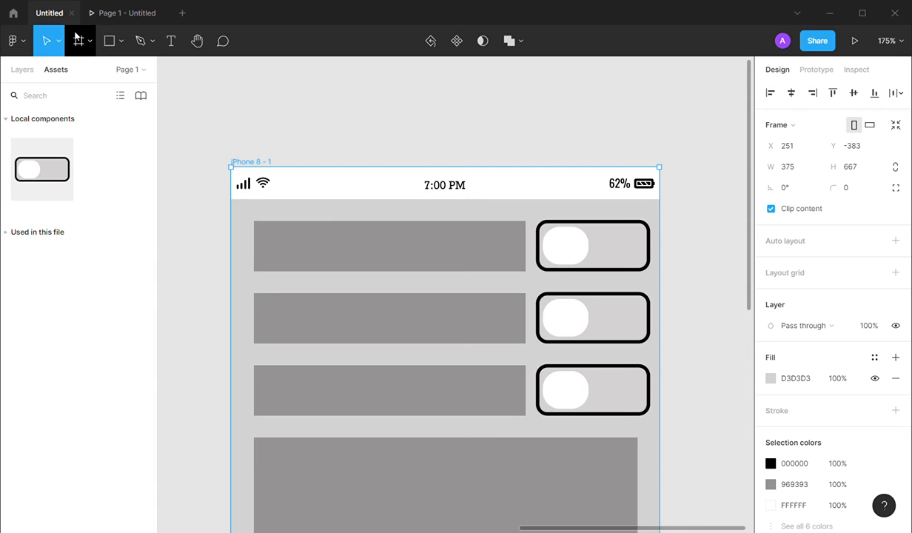
scroll(404, 263, "down", 5)
scroll(358, 283, "left", 5)
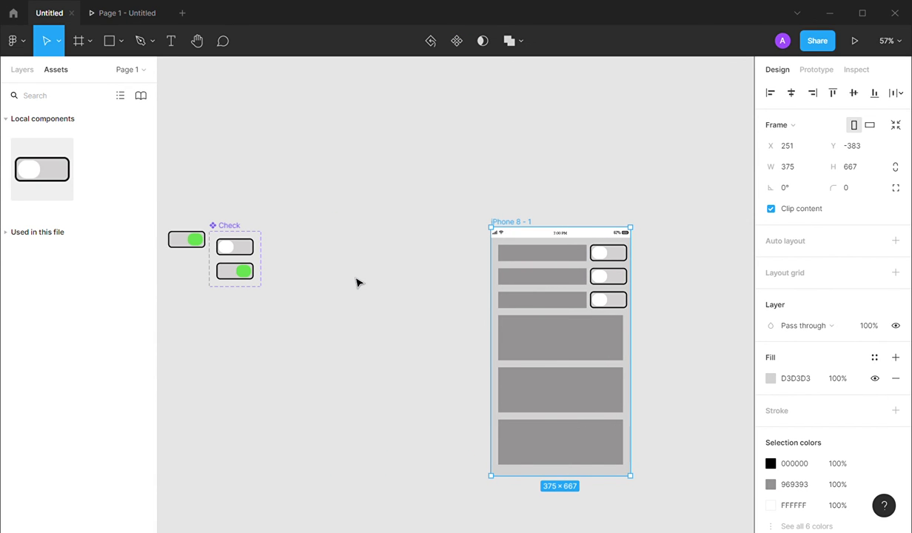